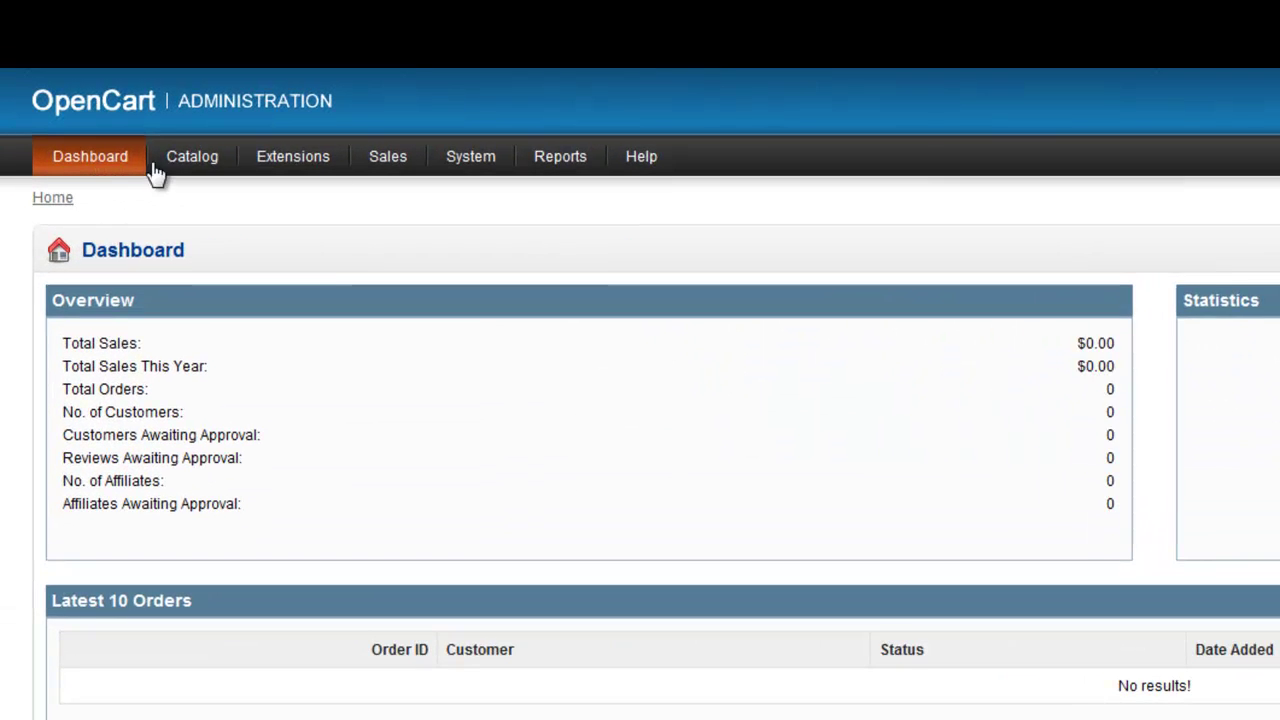
Open the Coupons list from the Sales menu.
mouse_move(368, 150)
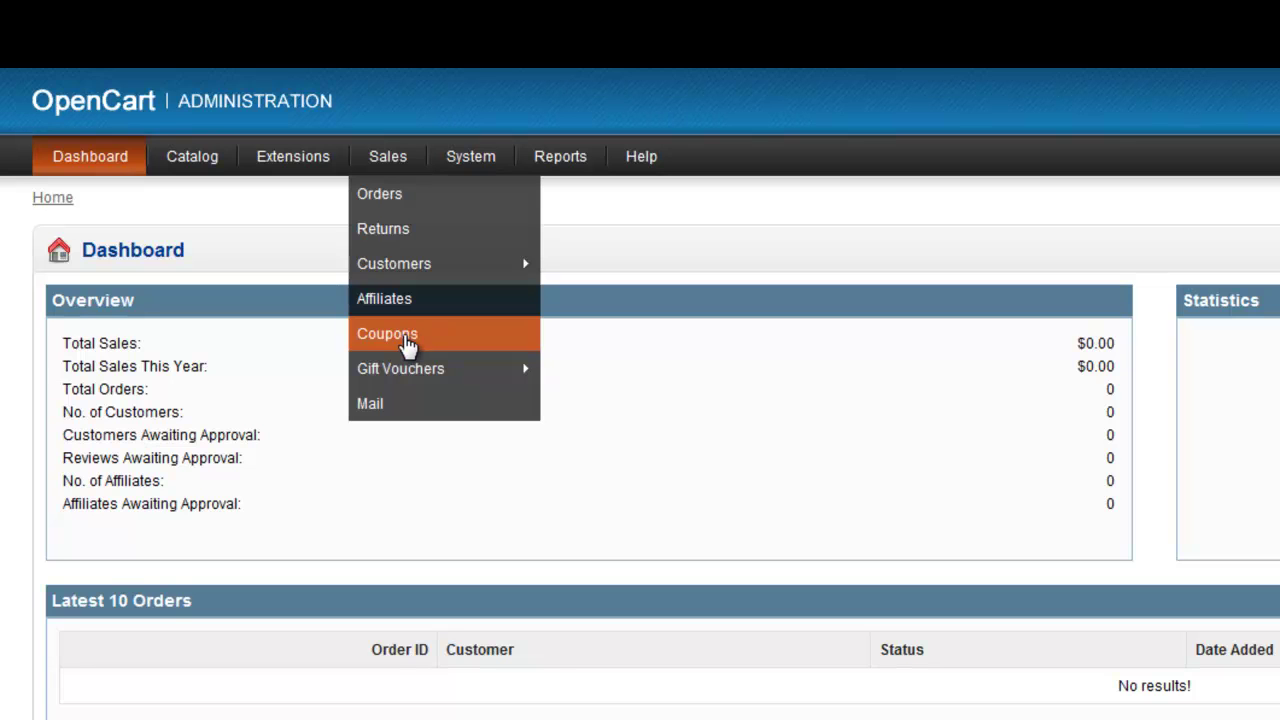
click(408, 343)
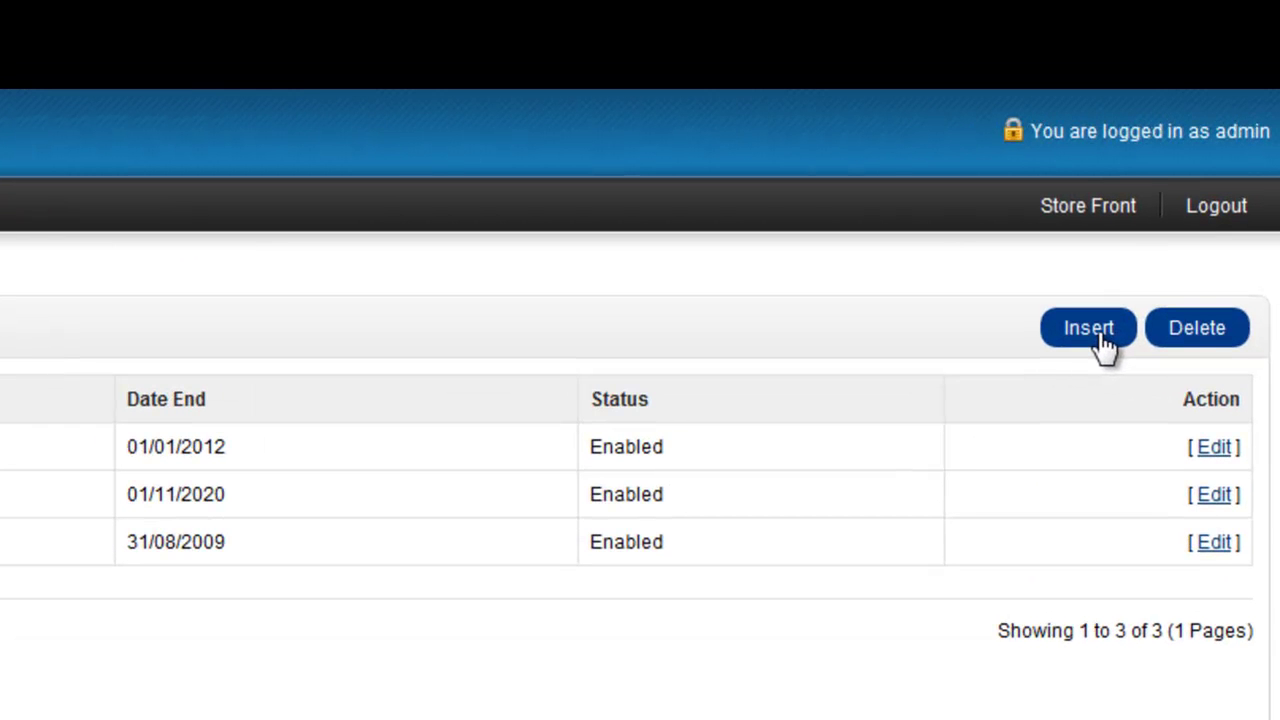
Insert a new coupon named '10% example' with code 'curvesplay'.
click(1104, 338)
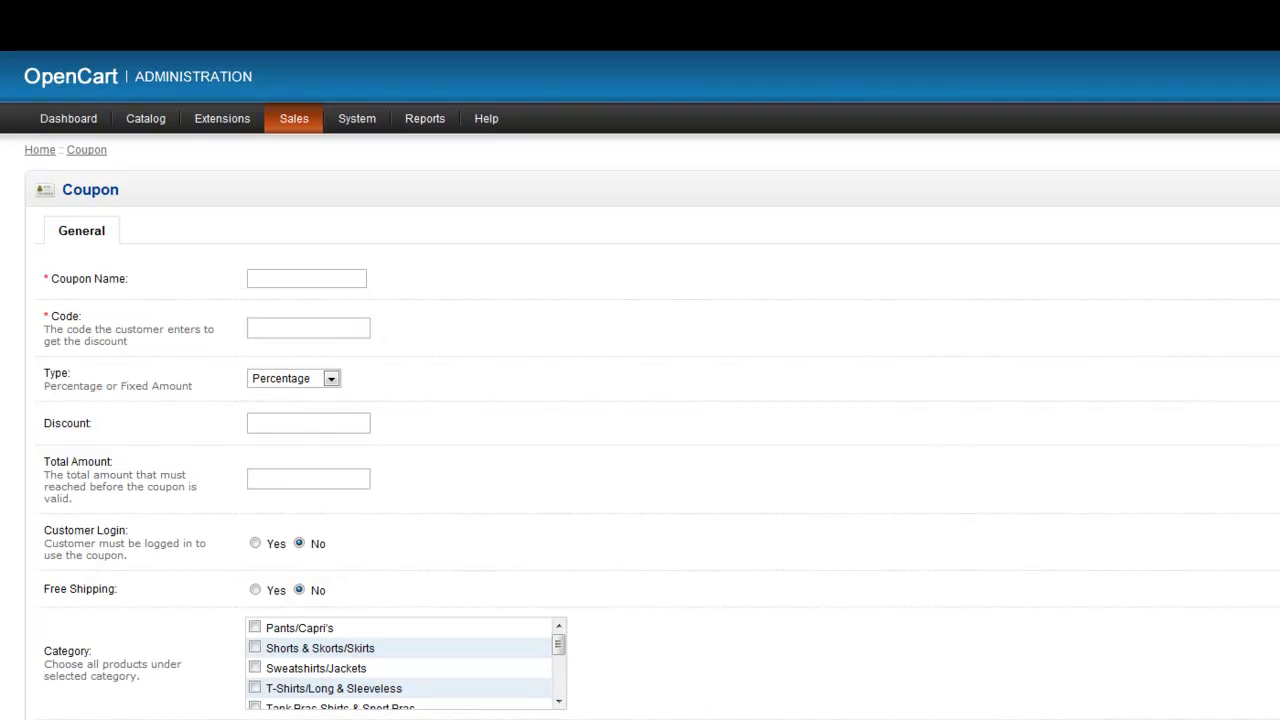
click(346, 277)
text(10% example)
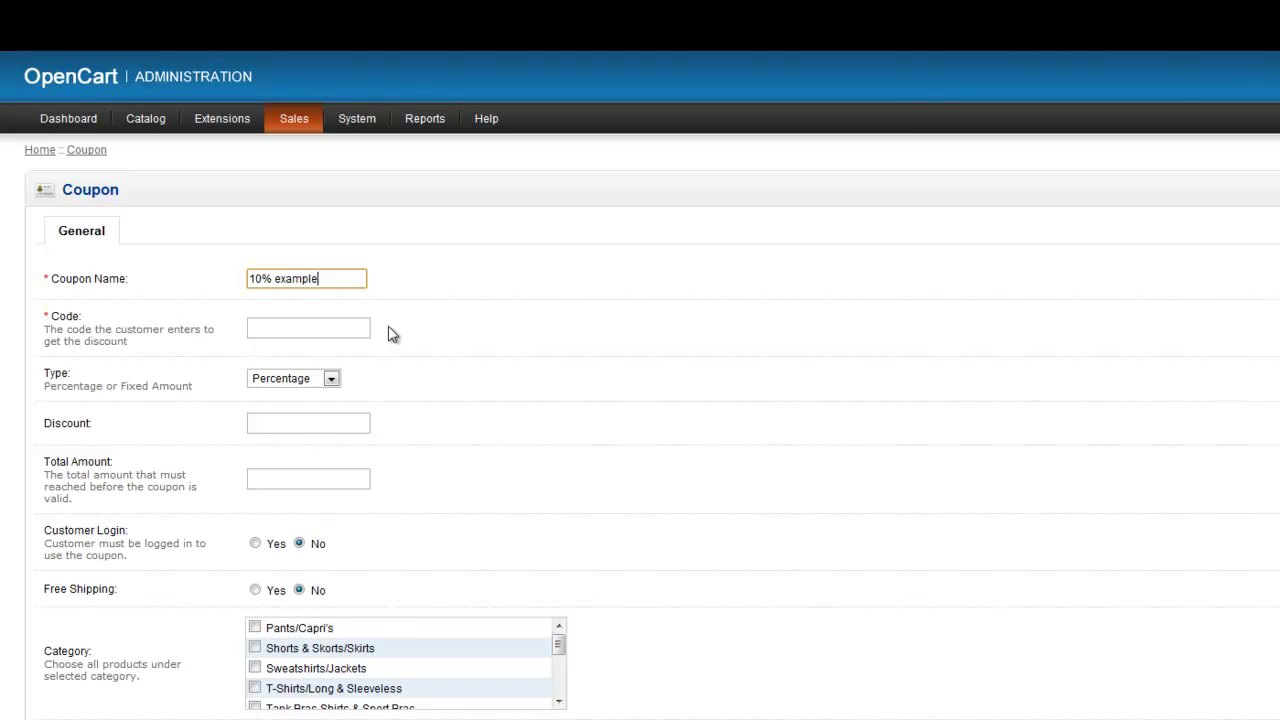
click(319, 324)
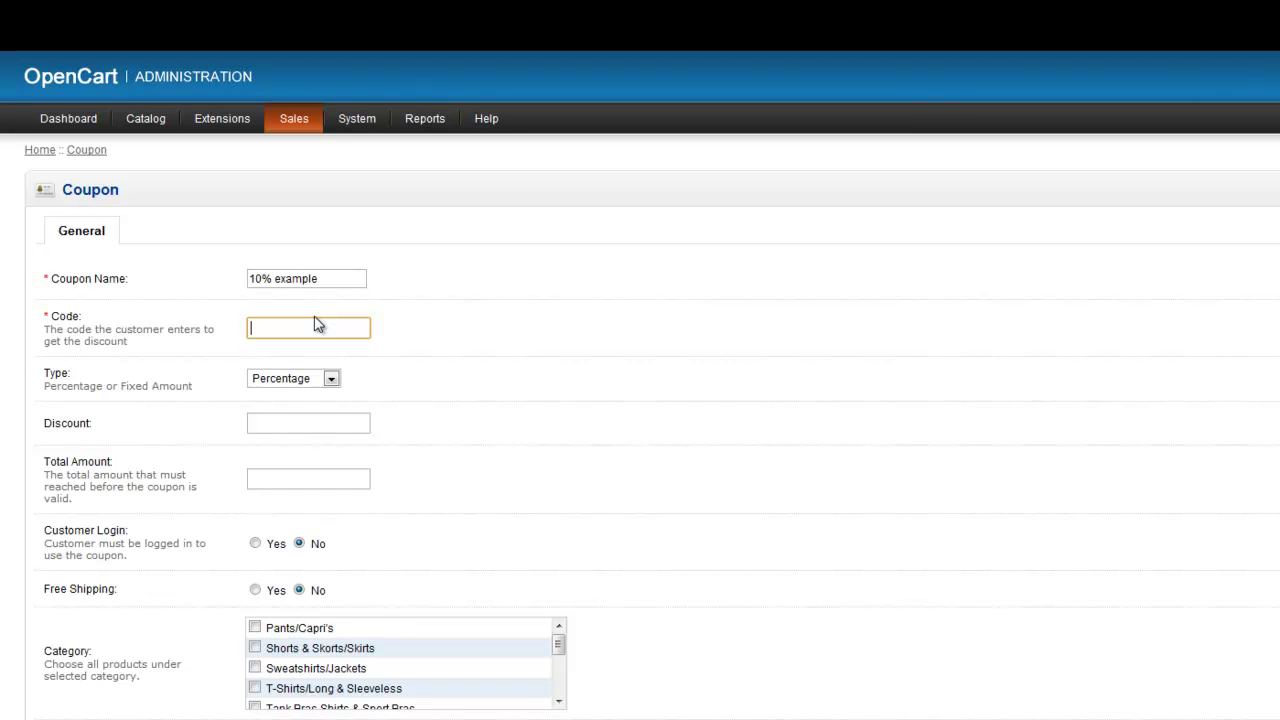
text(curvesplay)
Keep the Percentage type, with a discount of 10 and total amount 0.
click(331, 378)
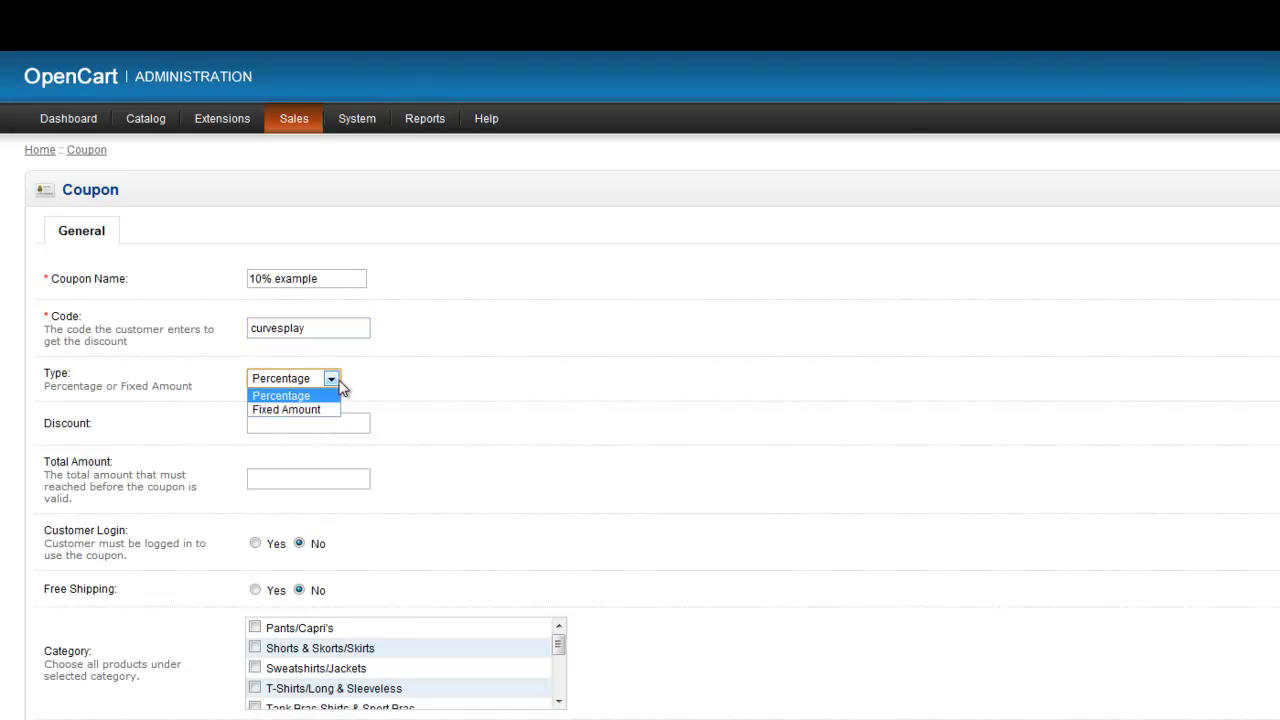
click(395, 380)
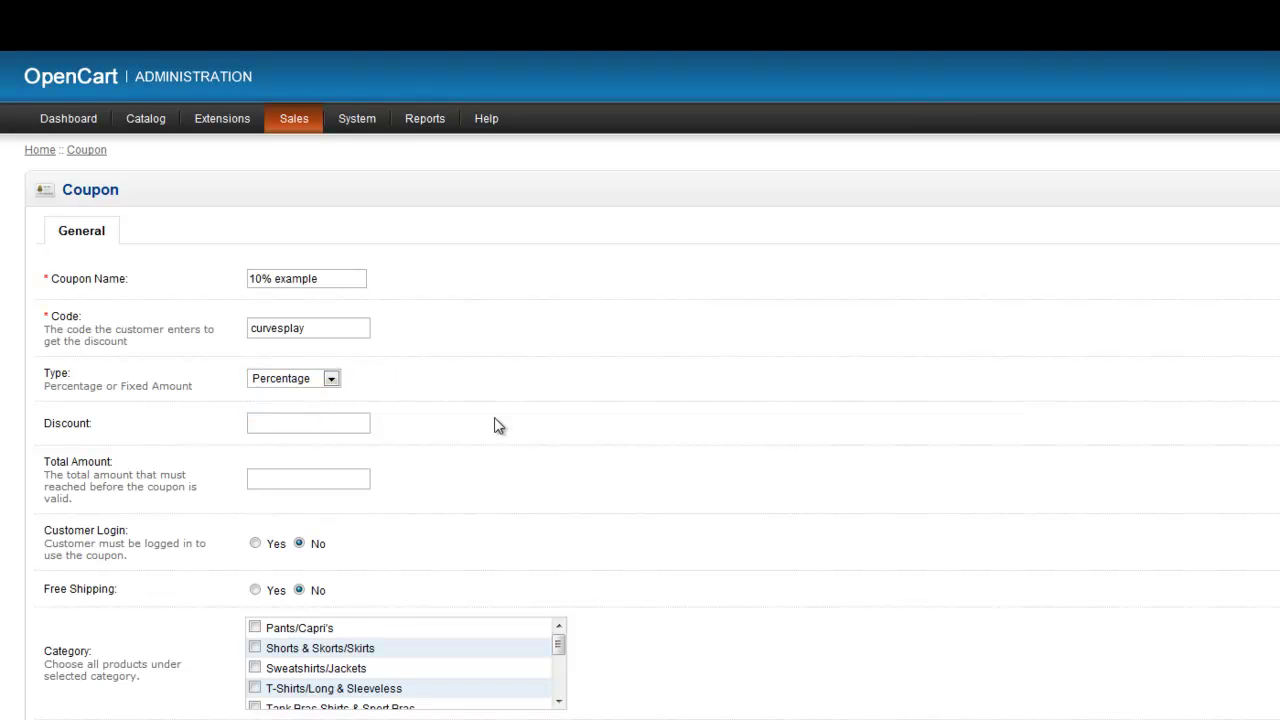
click(333, 422)
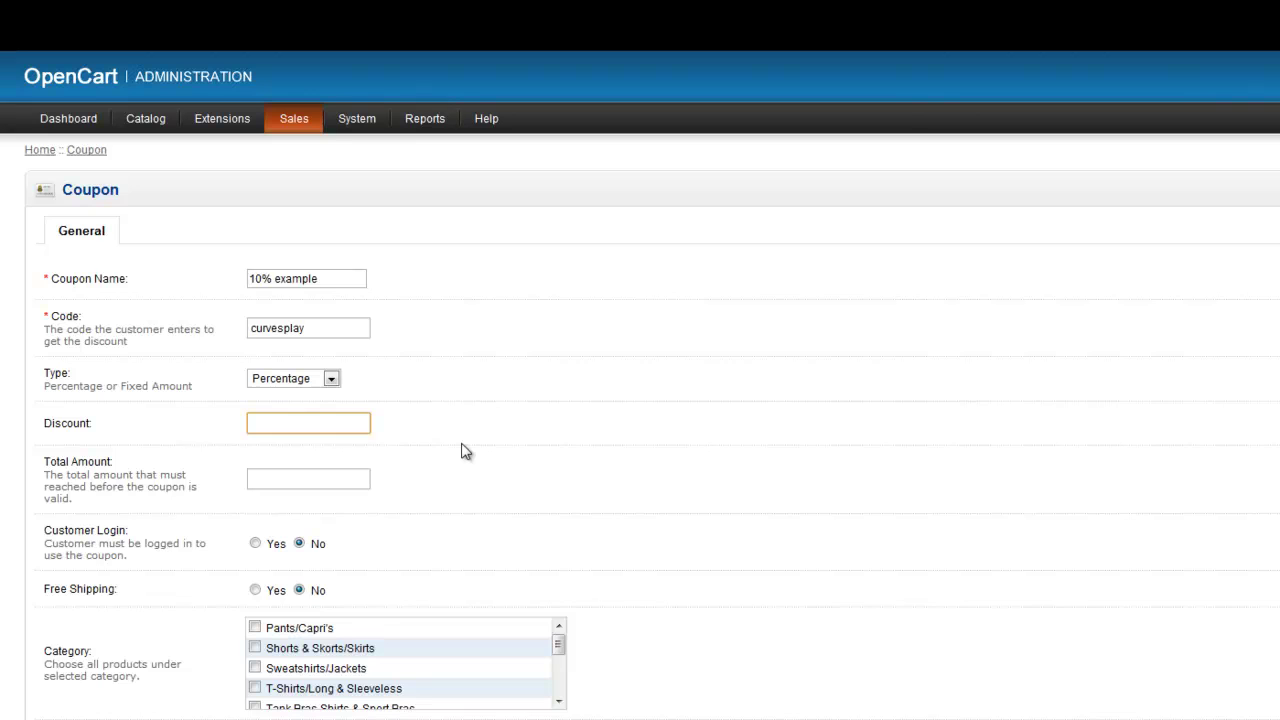
text(10)
click(309, 479)
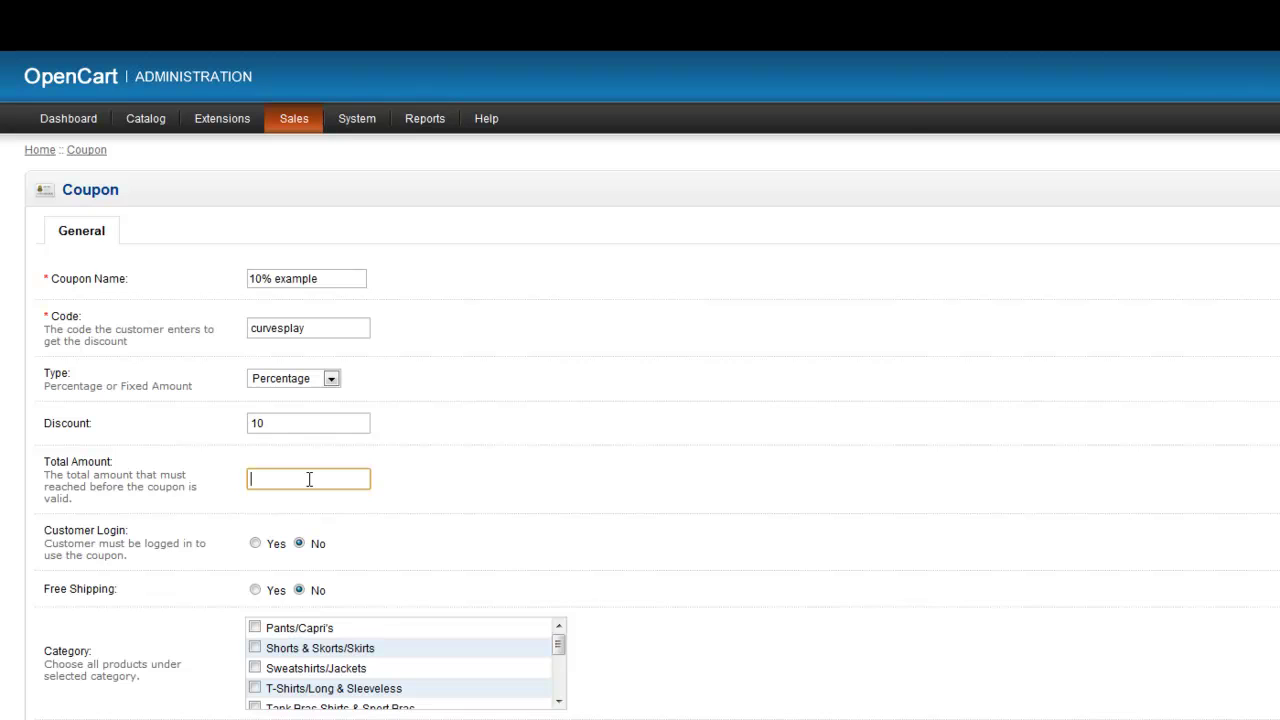
text(0)
Set Customer Login to Yes and tick Shorts & Skorts/Skirts, Tank Bras Shirts & Sport Bras, Size XL.
click(520, 530)
click(255, 543)
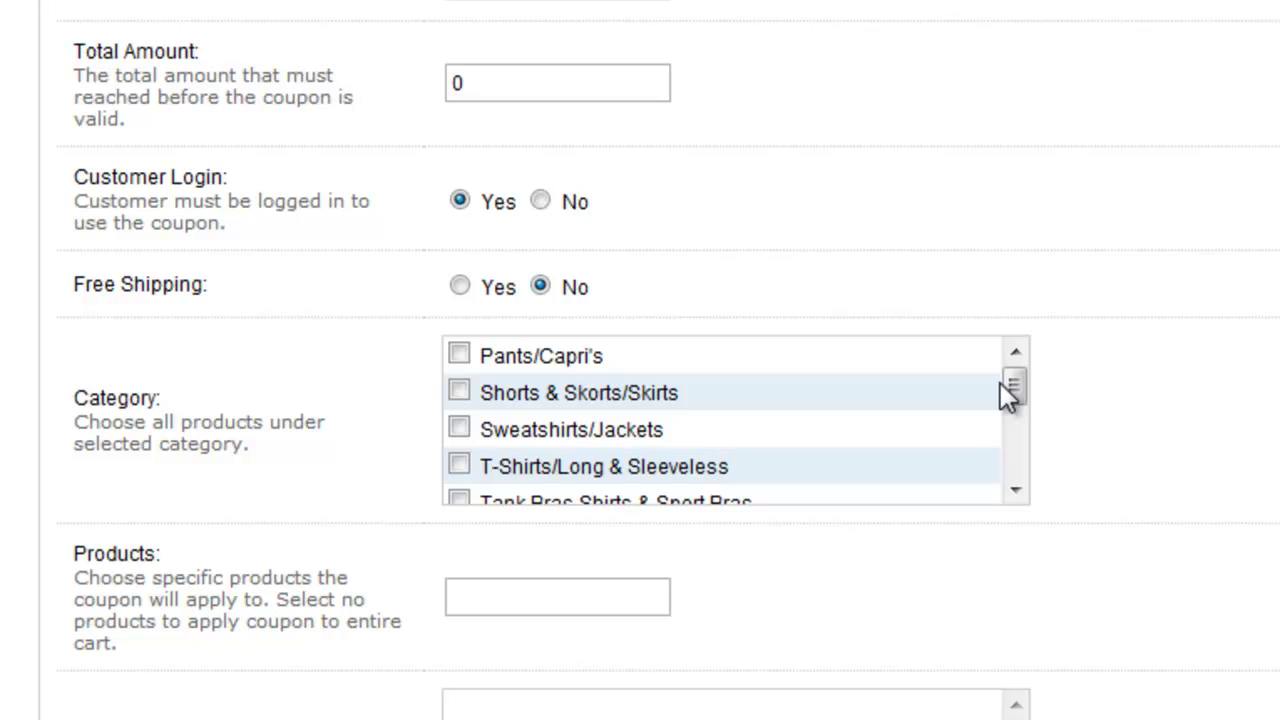
click(459, 392)
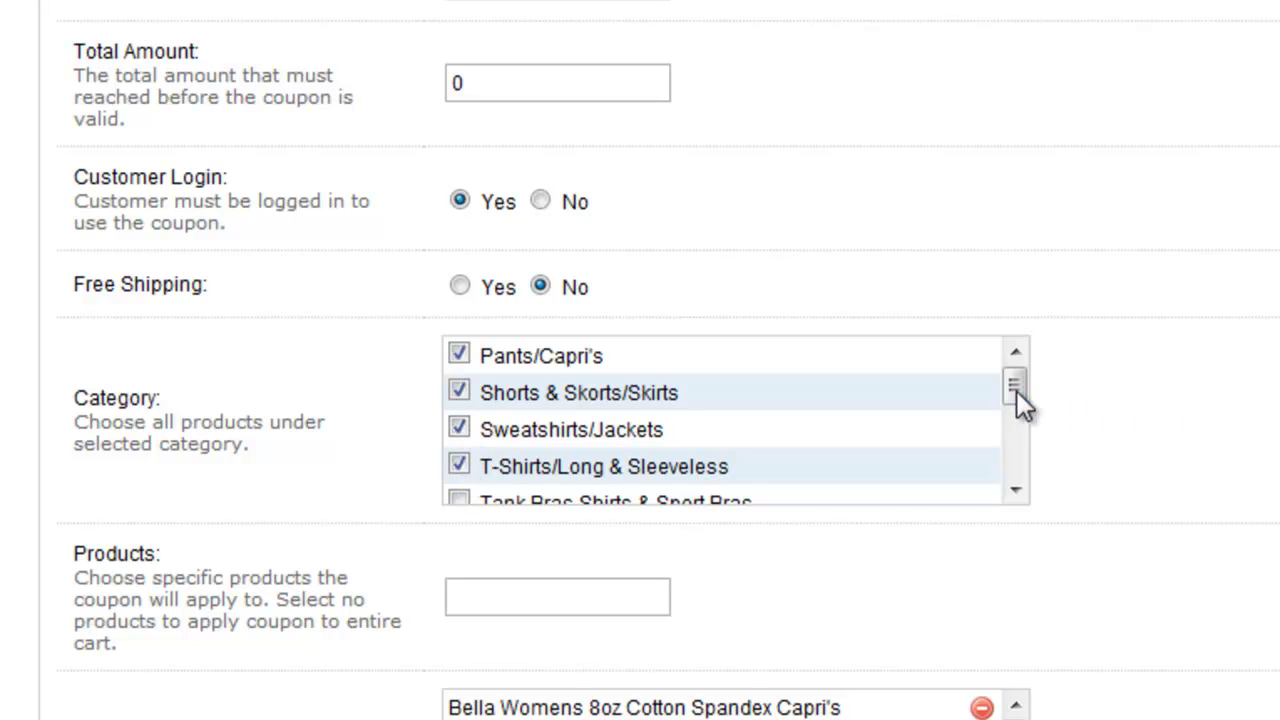
drag(1012, 386, 1015, 404)
click(459, 429)
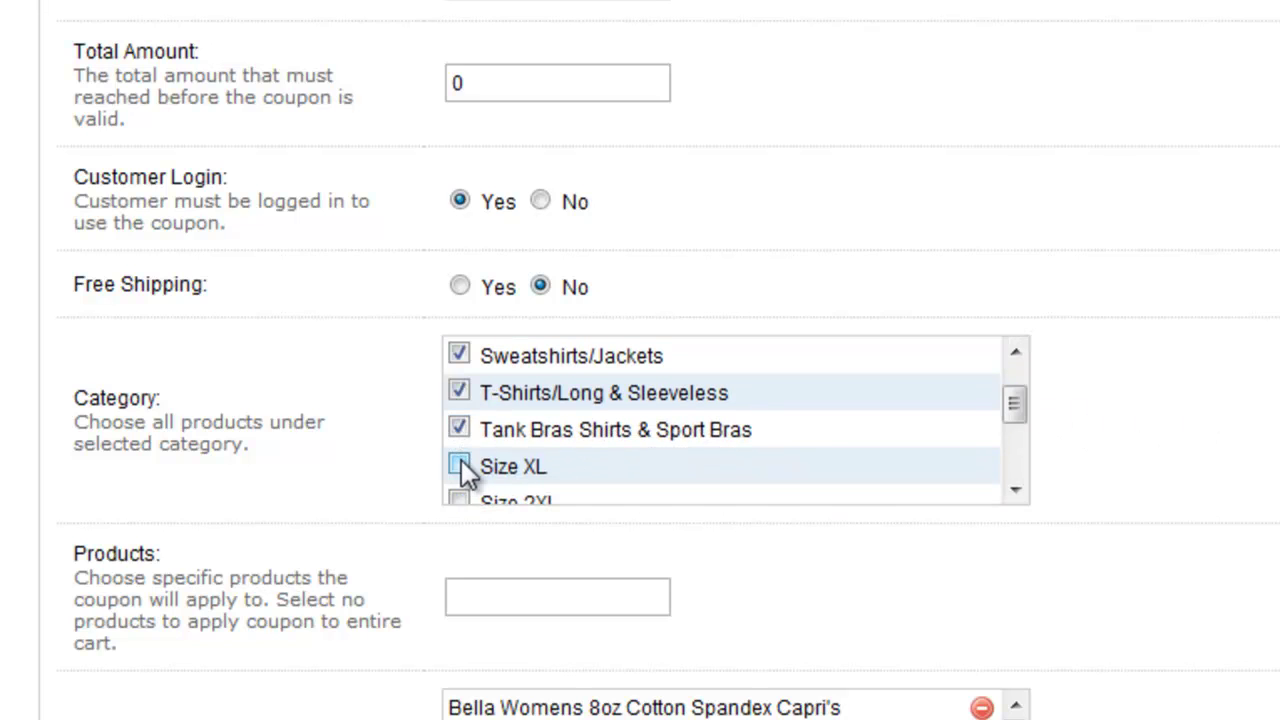
click(460, 466)
Tick Size 2XL, 3XL, 4XL, Closeouts, Search by Your Favorite Brands and Product Availability categories.
click(1015, 490)
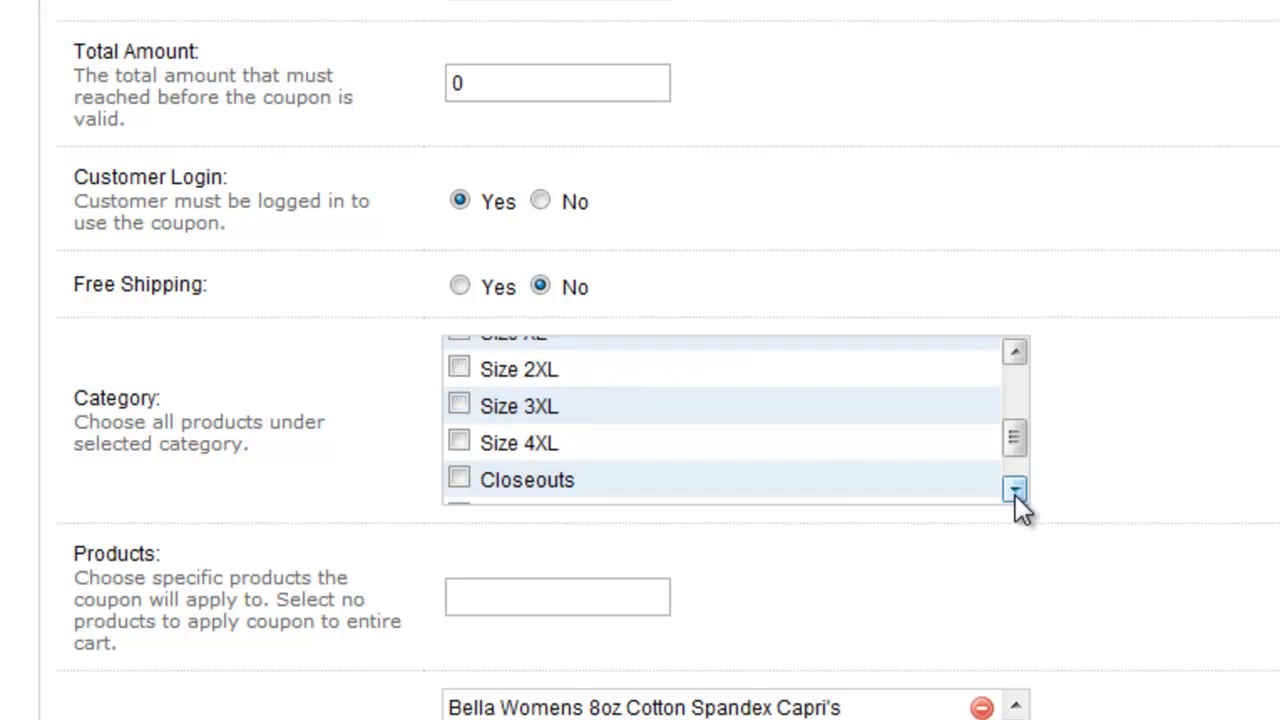
drag(1007, 441, 1014, 427)
click(459, 409)
click(459, 446)
click(459, 483)
drag(1014, 430, 1010, 458)
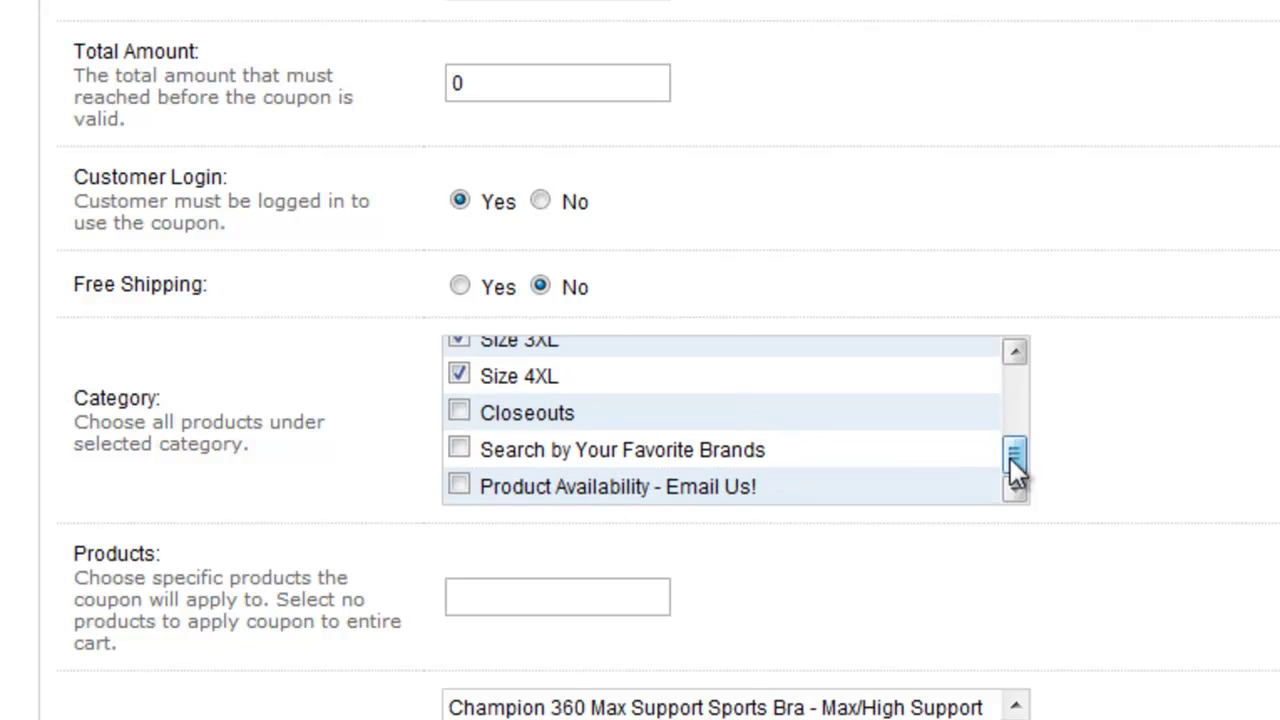
click(459, 412)
click(461, 450)
click(461, 486)
scroll(640, 400, down, 3)
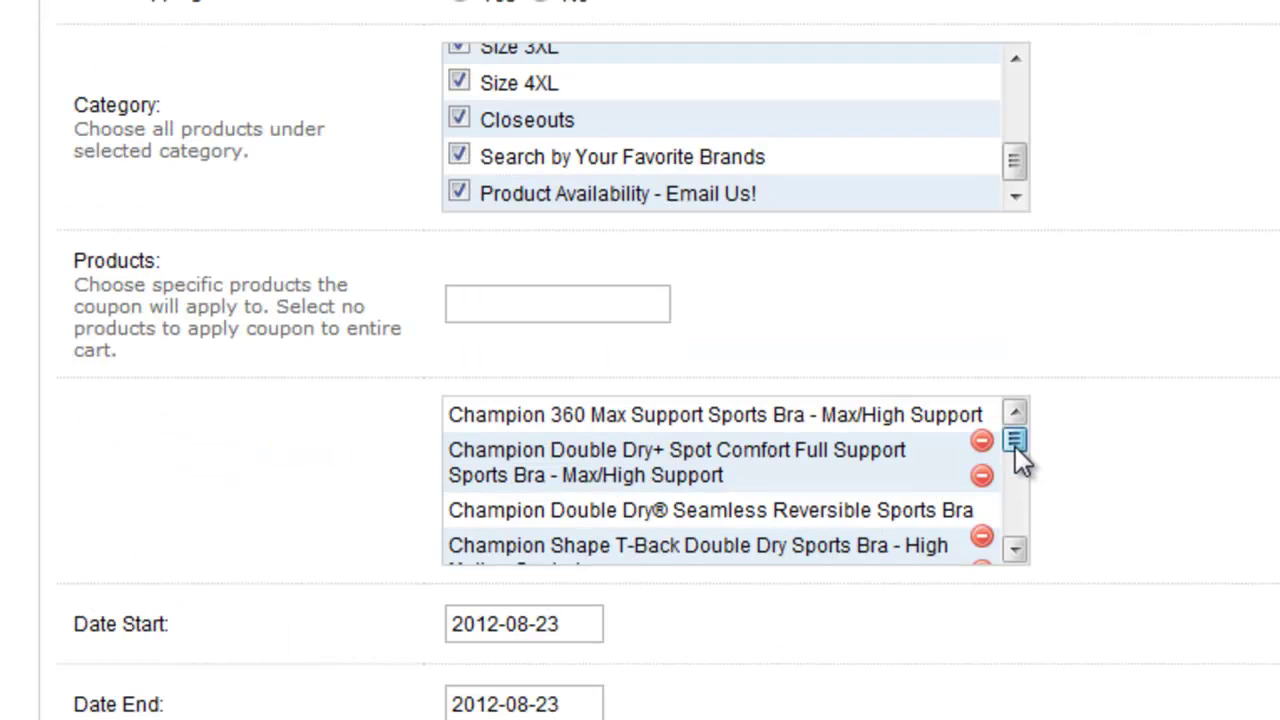
mouse_move(1015, 446)
mouse_down()
mouse_move(1025, 538)
mouse_move(1033, 436)
mouse_up()
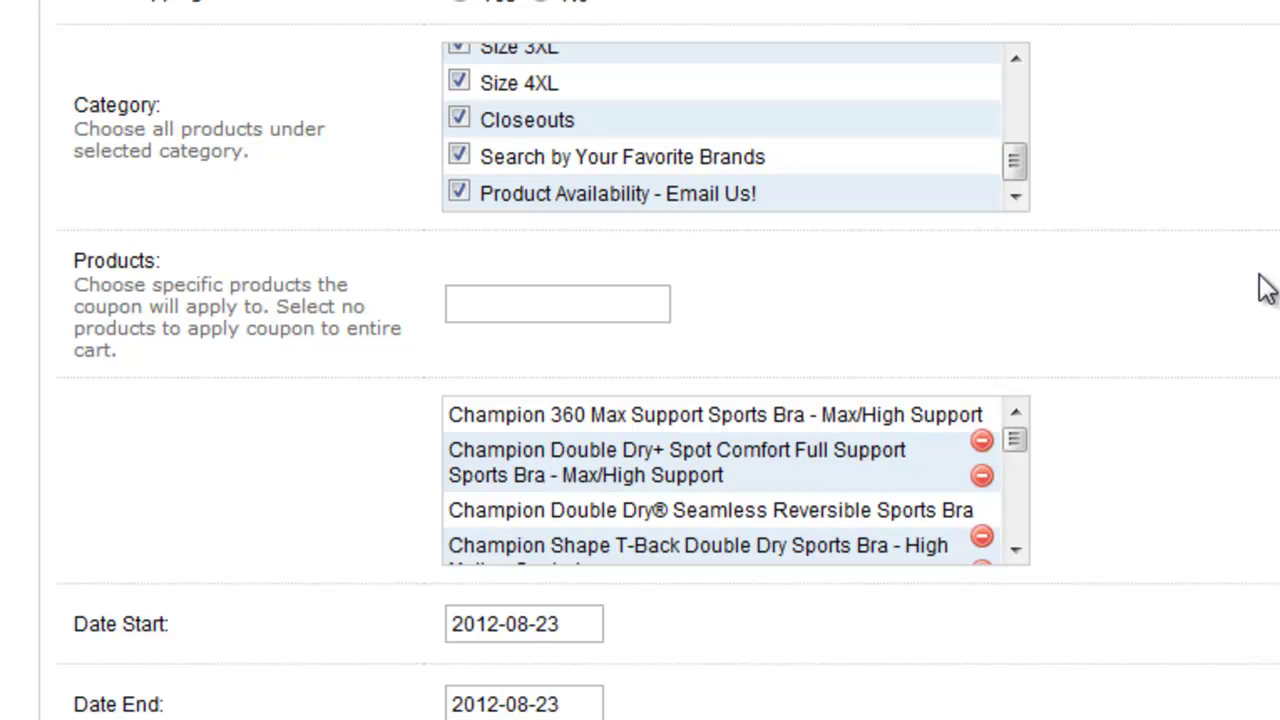
Set the coupon's start date to 23 August 2012.
click(512, 300)
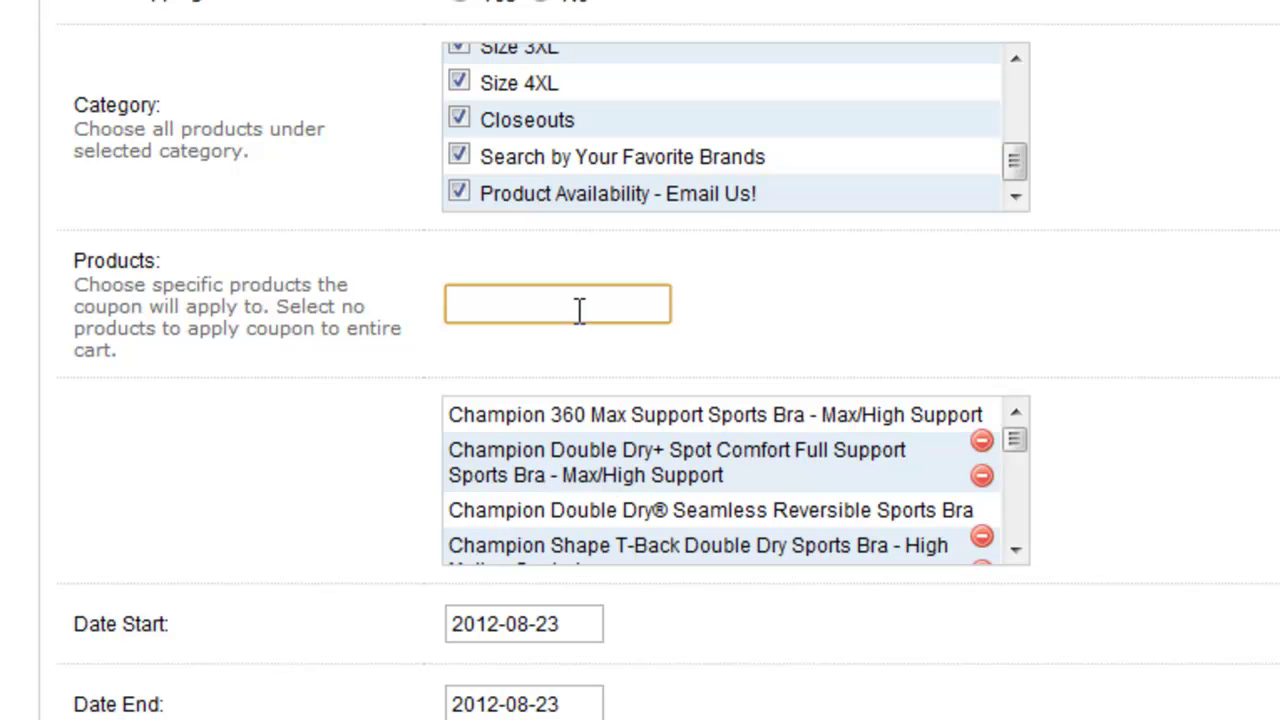
click(1233, 467)
scroll(1060, 533, down, 4)
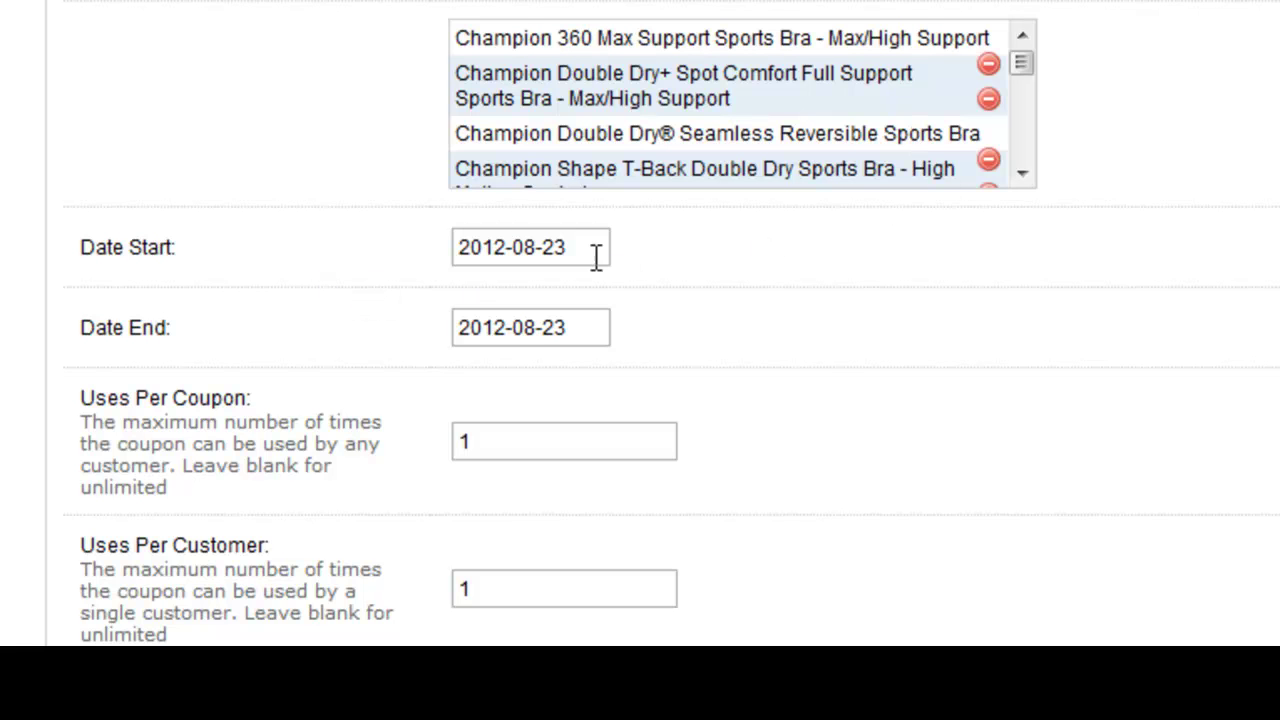
click(592, 256)
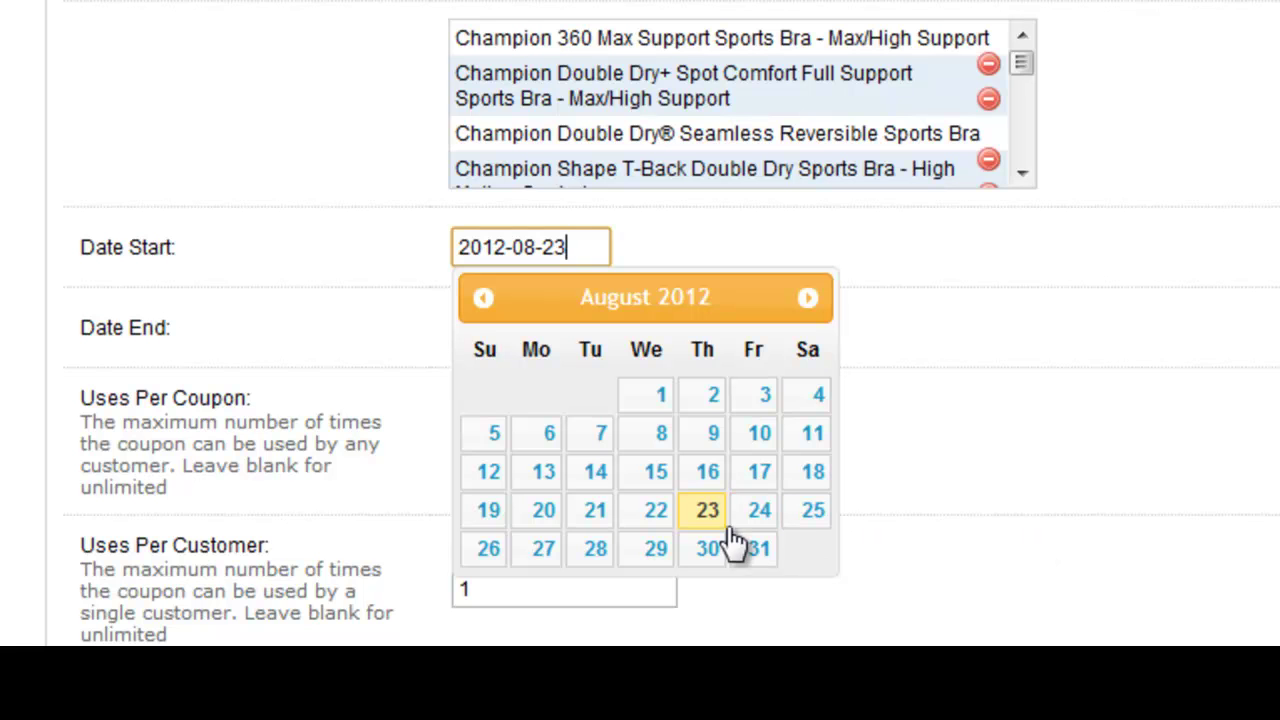
click(705, 510)
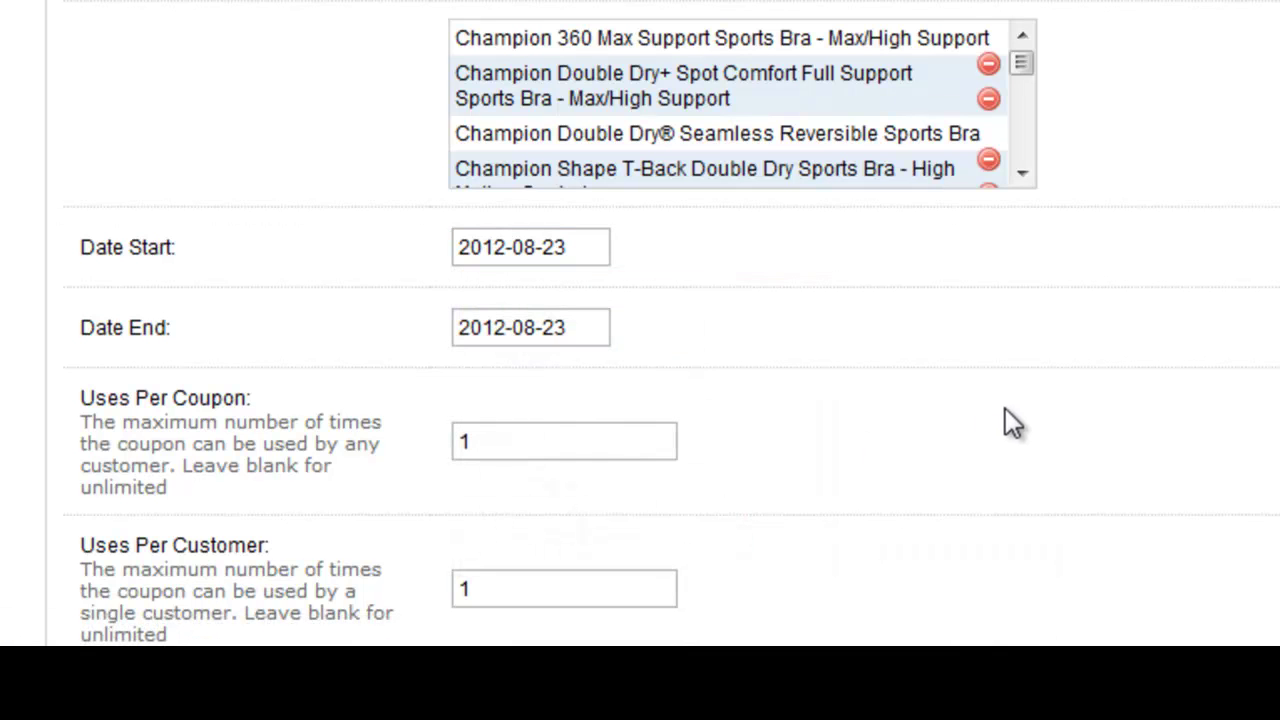
scroll(722, 465, down, 3)
Set the coupon's end date to 28 September 2012.
click(586, 203)
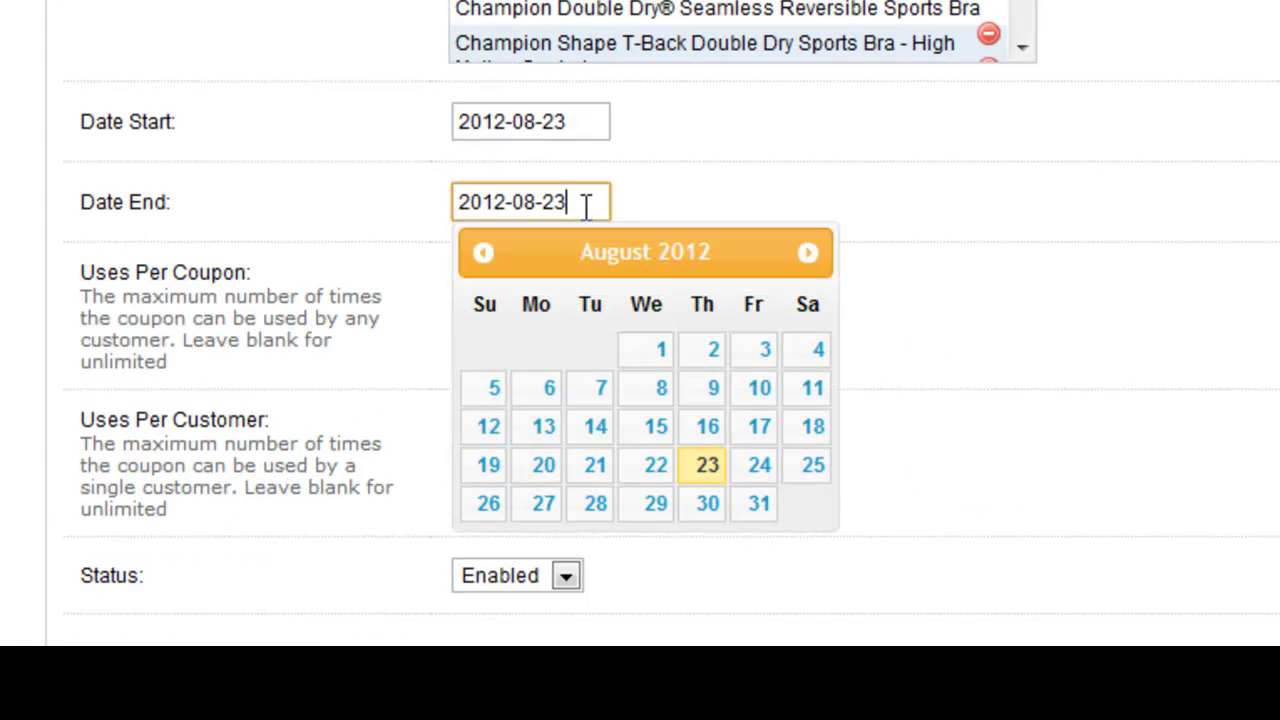
click(816, 261)
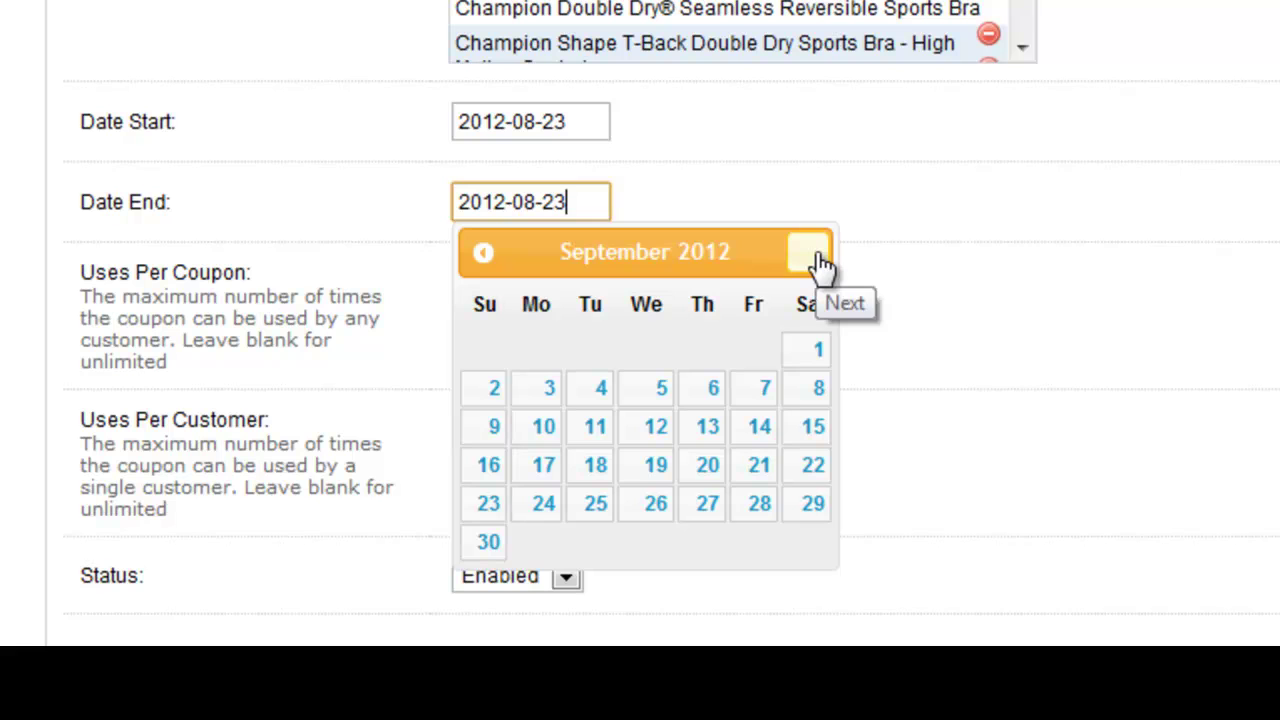
click(759, 505)
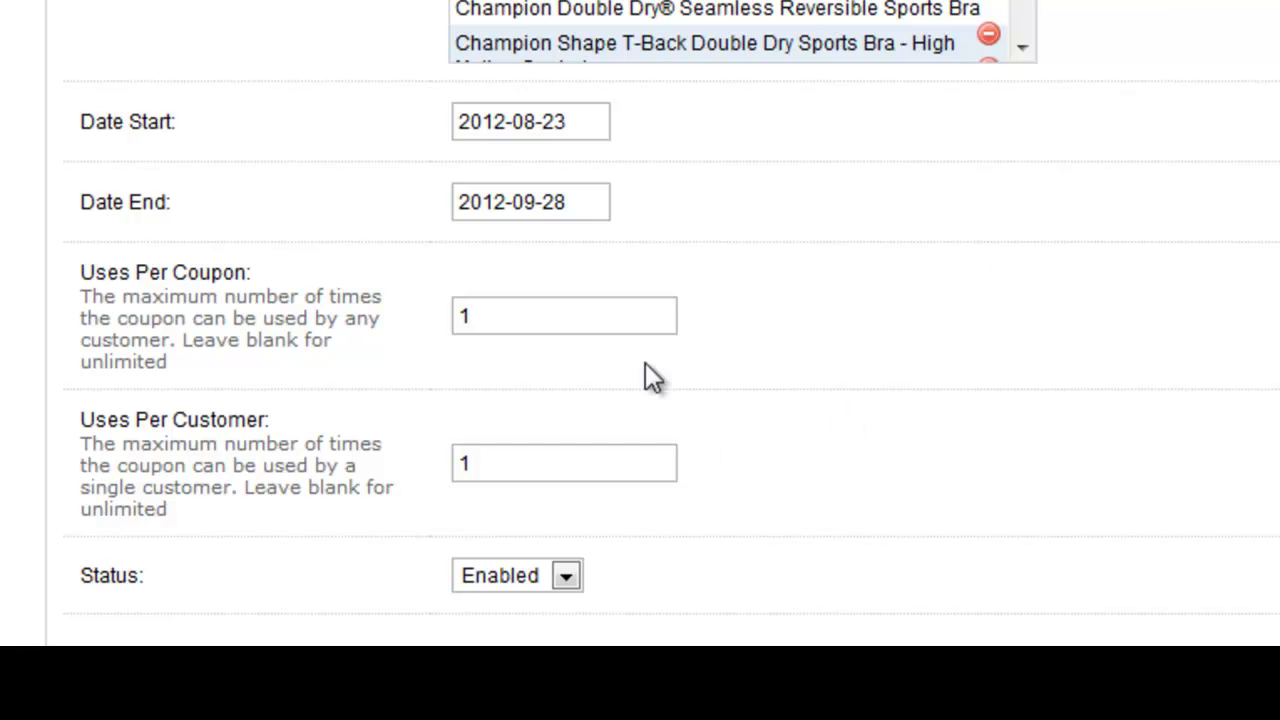
scroll(945, 80, down, 3)
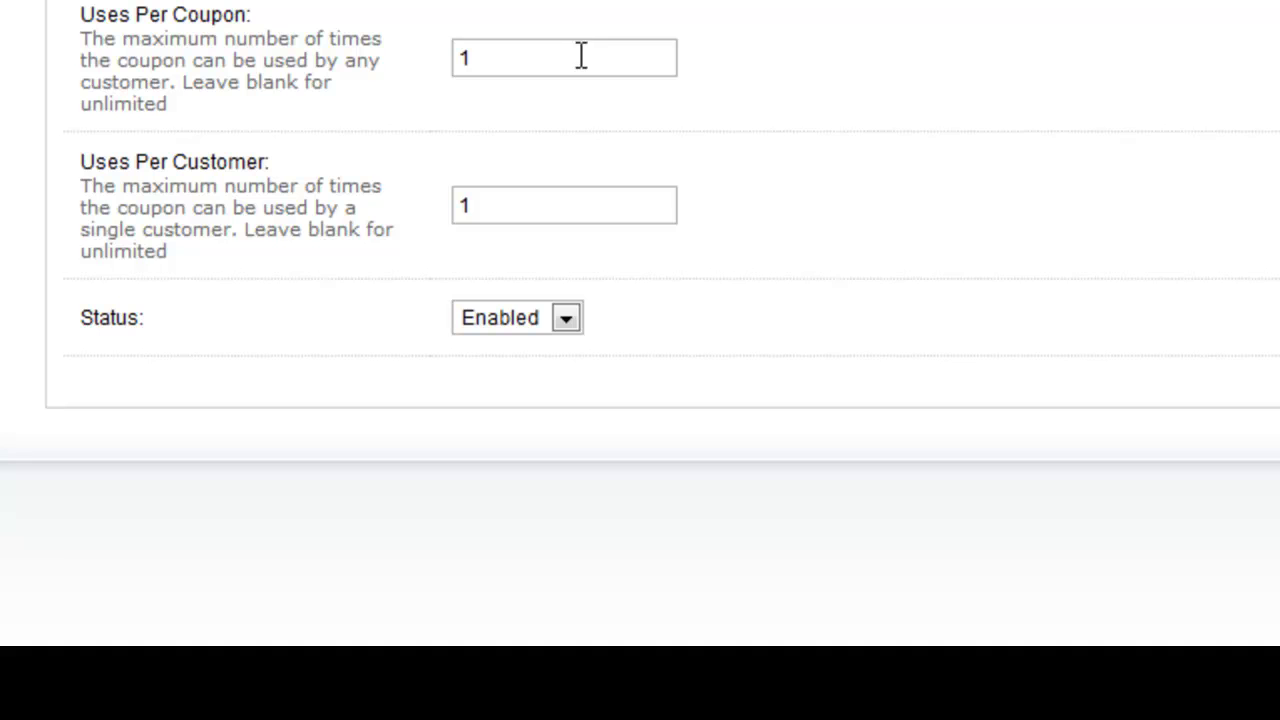
Change Uses Per Coupon to 100, keeping Uses Per Customer at 1.
click(531, 57)
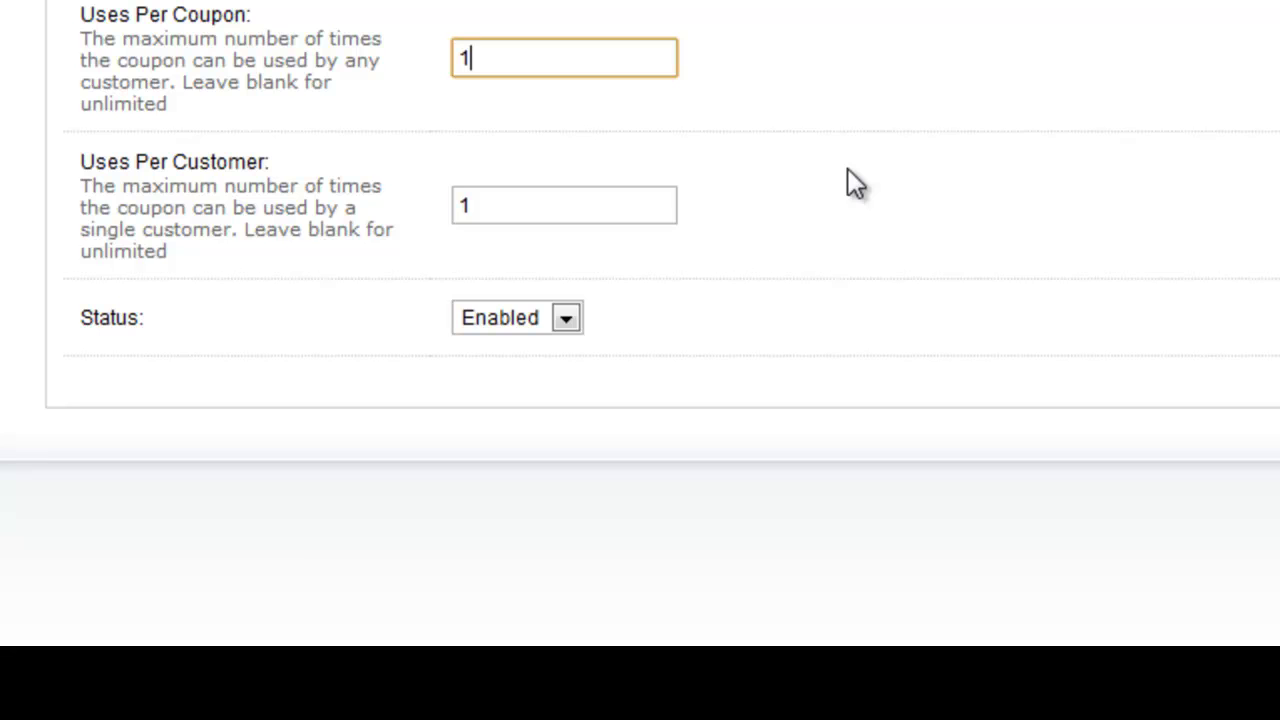
text(00)
click(579, 208)
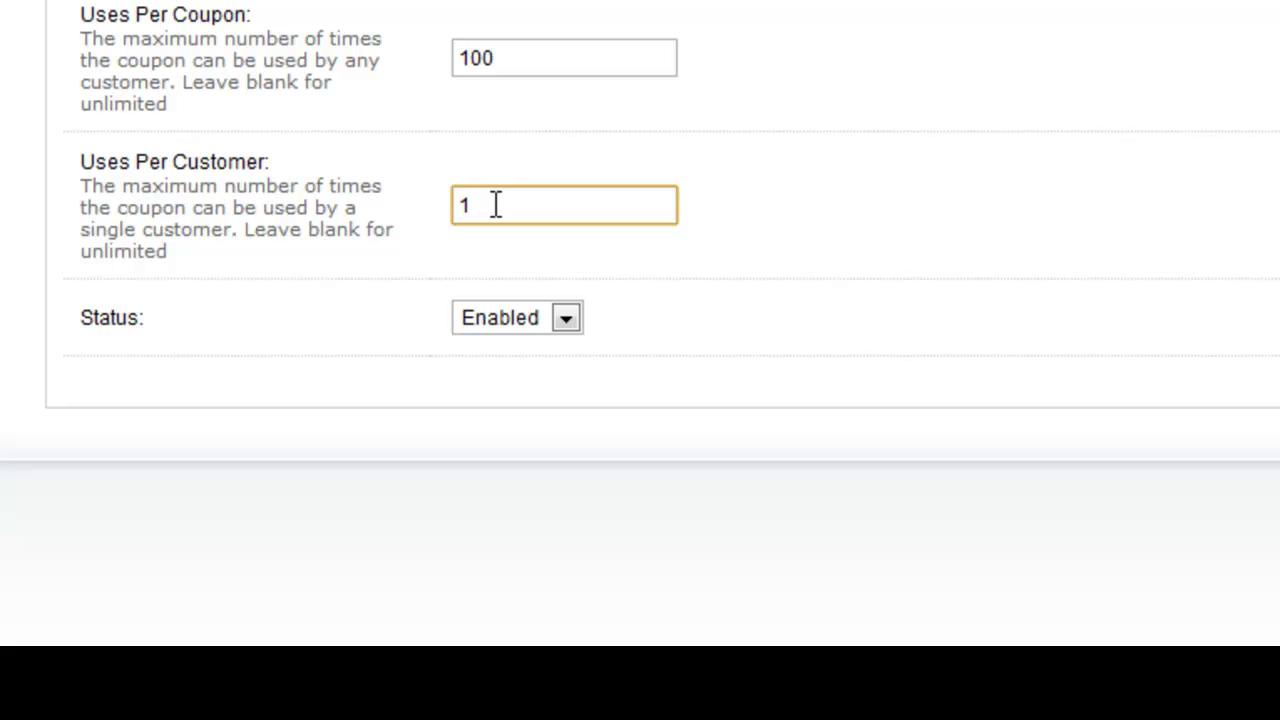
click(1212, 357)
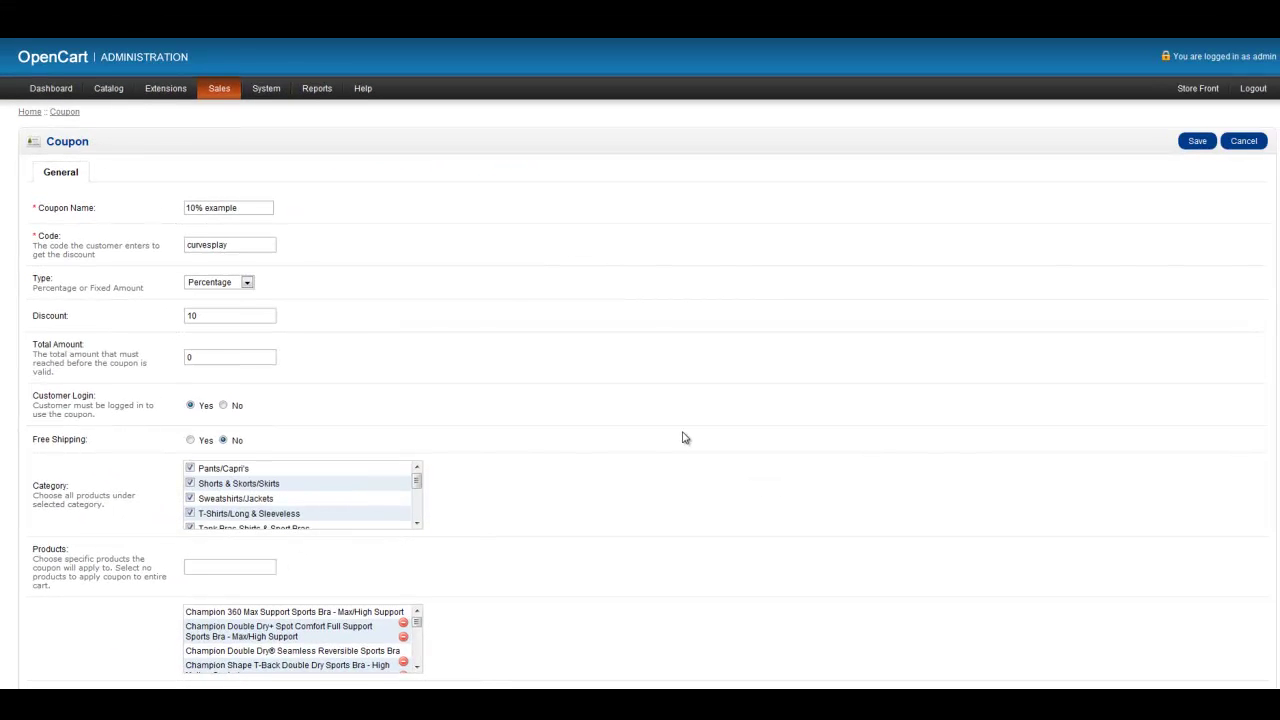
click(243, 208)
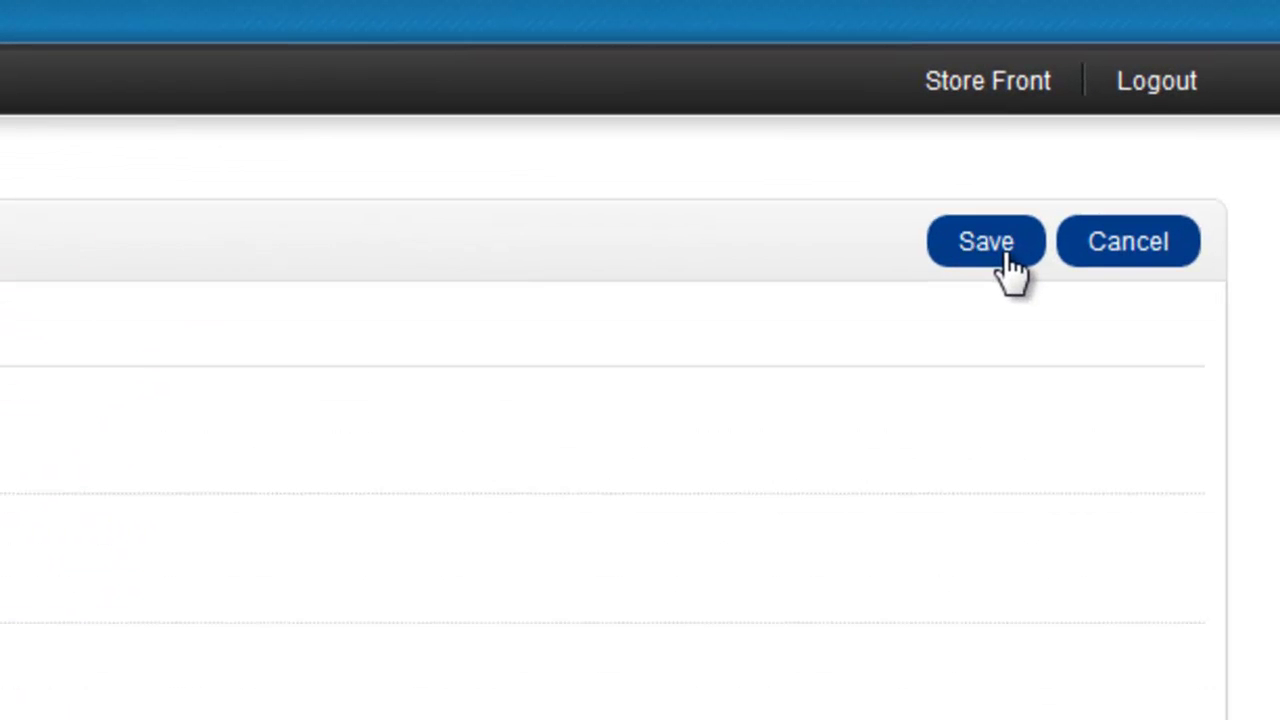
Save the coupon and check its row: '10% example', curvesplay, 10.0000, 23/08/2012–28/09/2012, Enabled.
click(1010, 257)
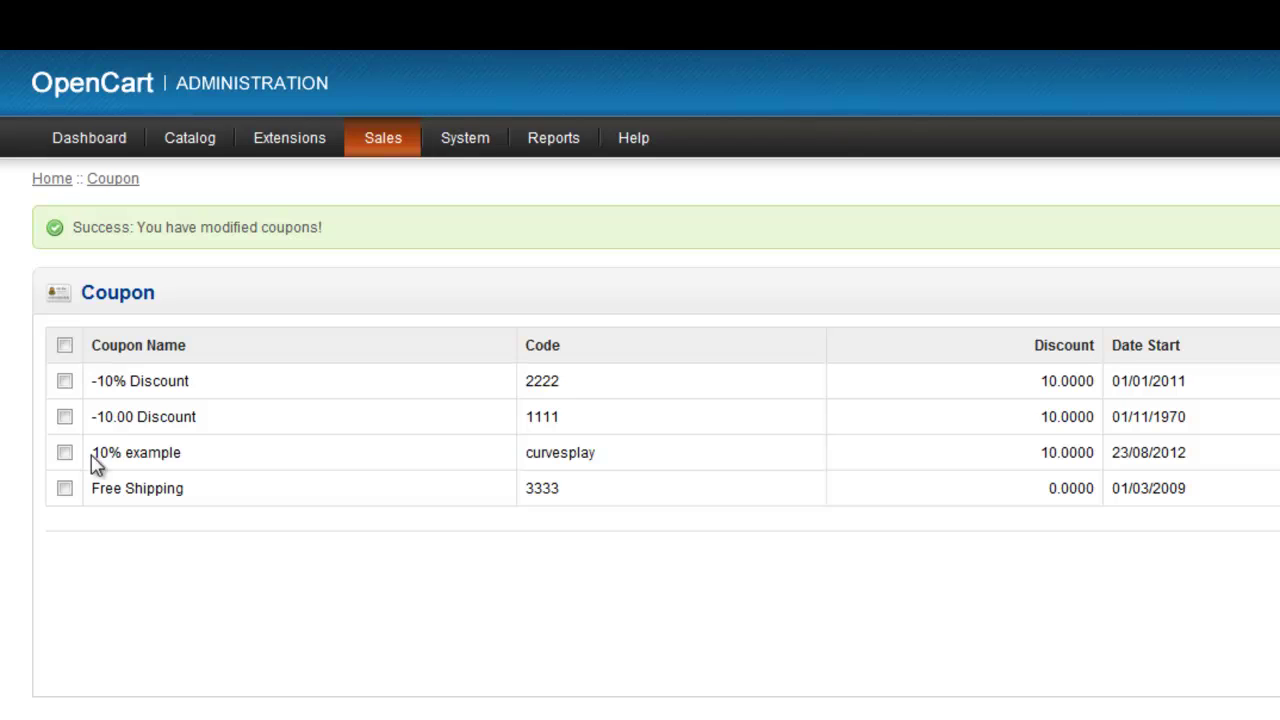
drag(92, 456, 203, 452)
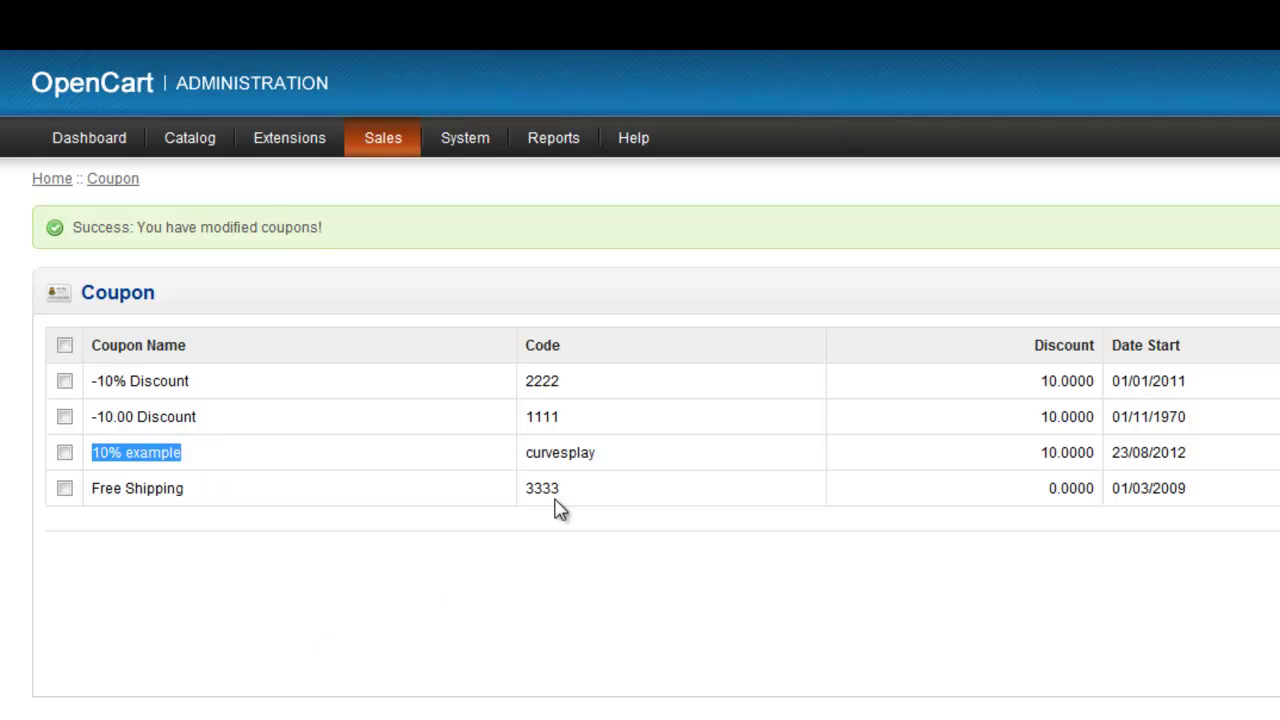
drag(526, 452, 614, 455)
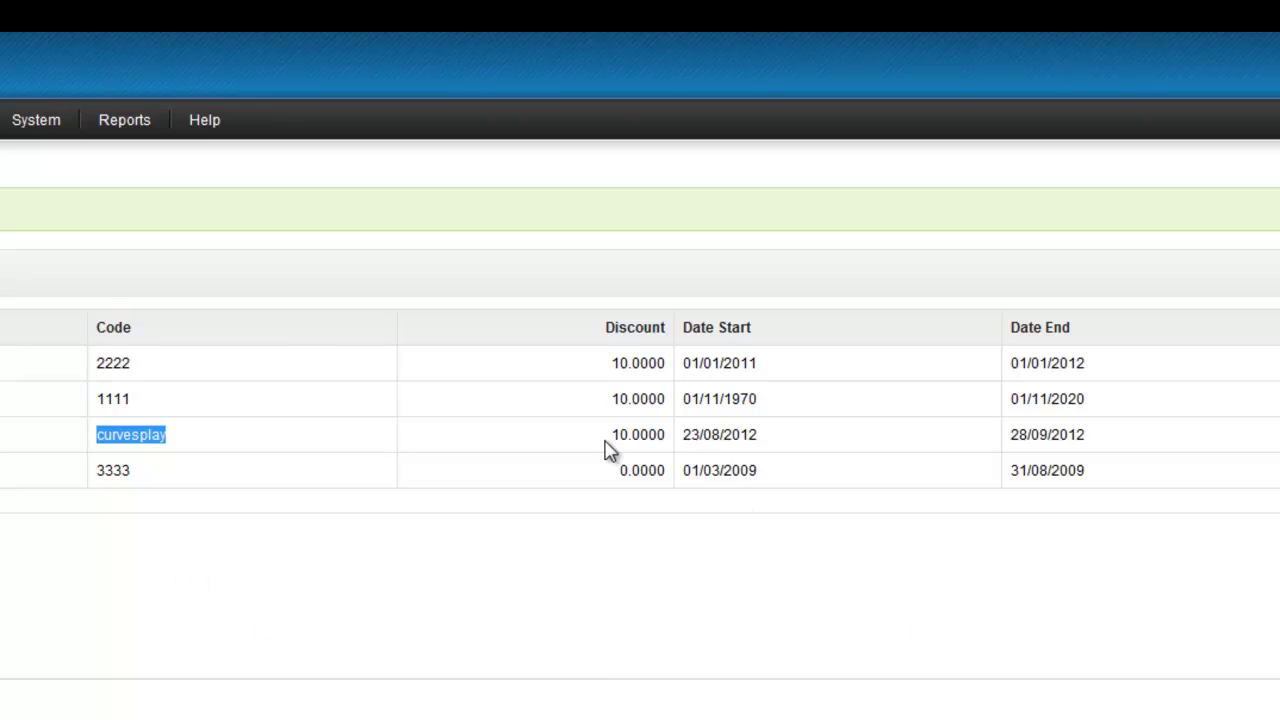
drag(610, 438, 668, 443)
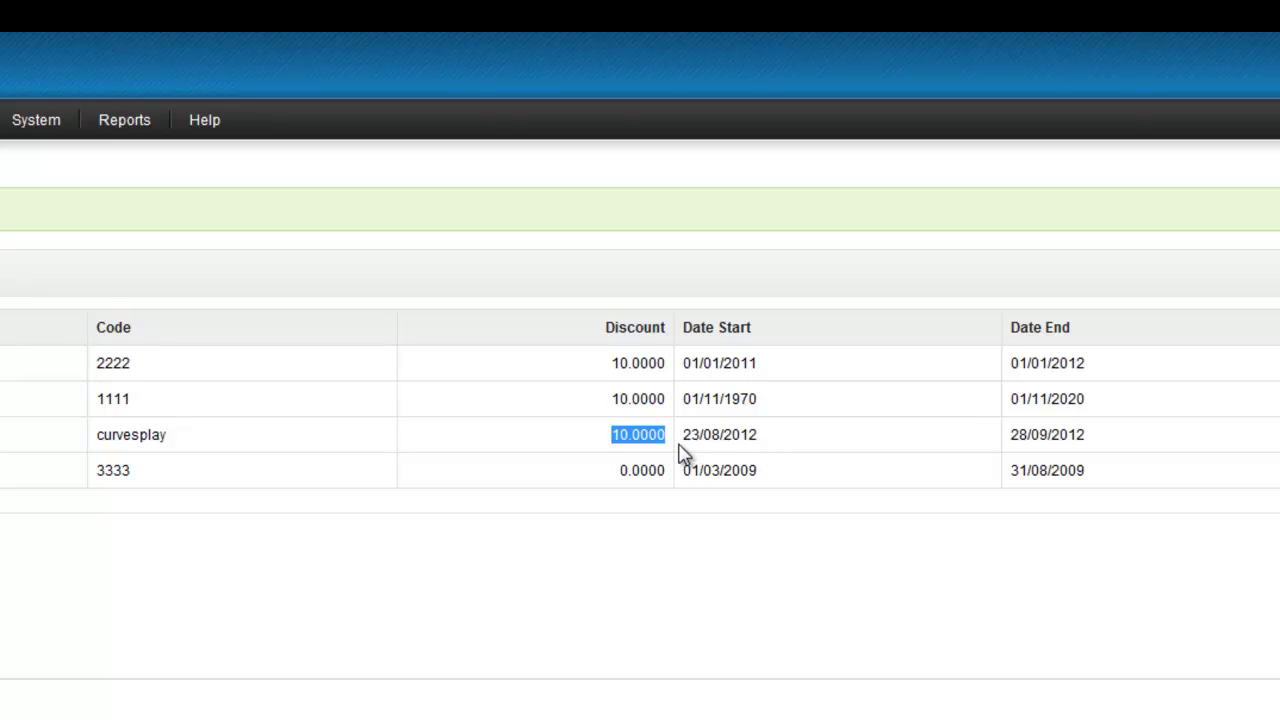
drag(682, 440, 871, 477)
drag(1010, 440, 1049, 437)
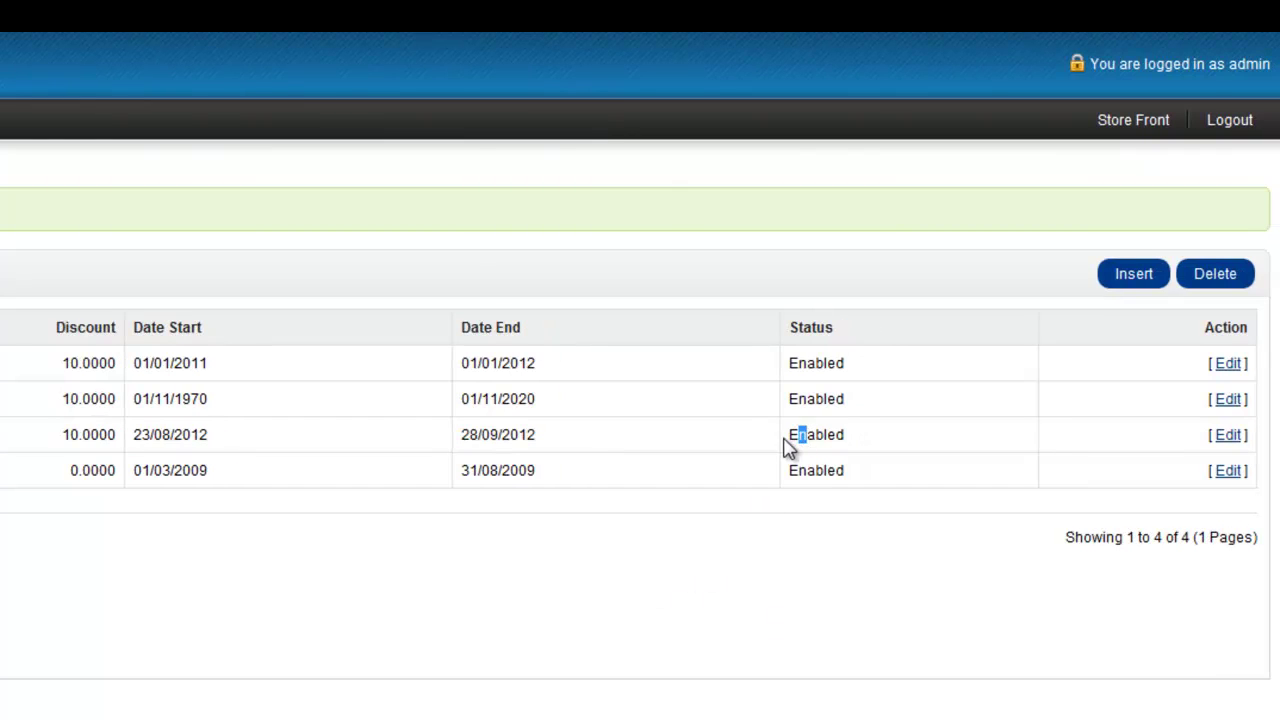
drag(789, 445, 848, 437)
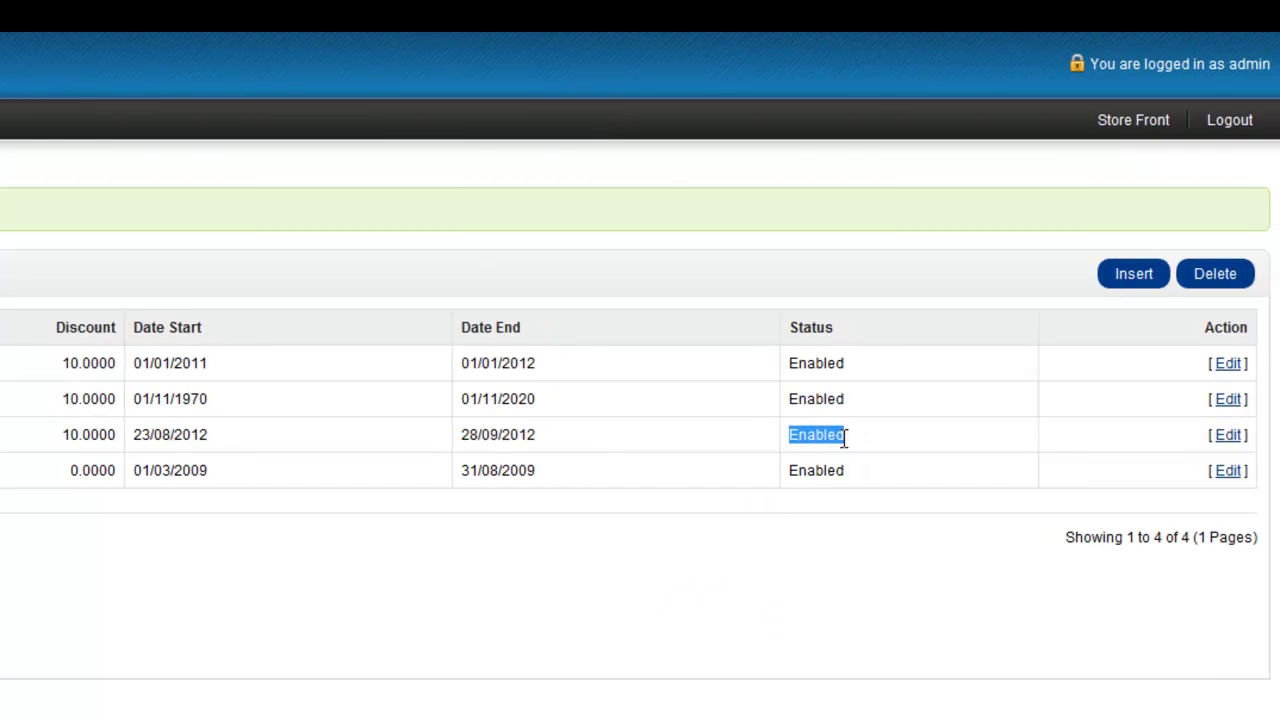